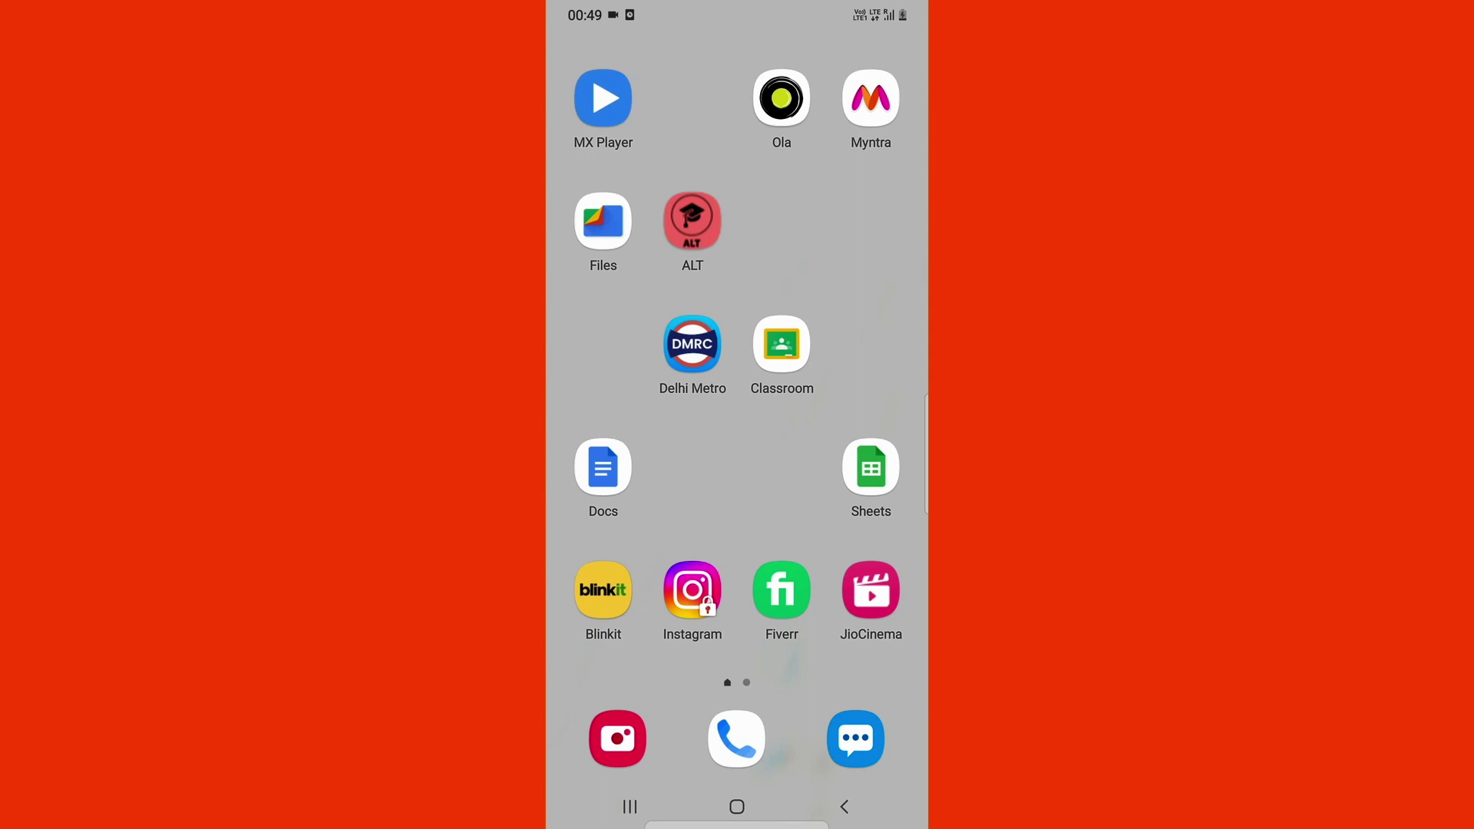
Launch Google Classroom and bring up the options menu on the Class 11 card.
click(782, 344)
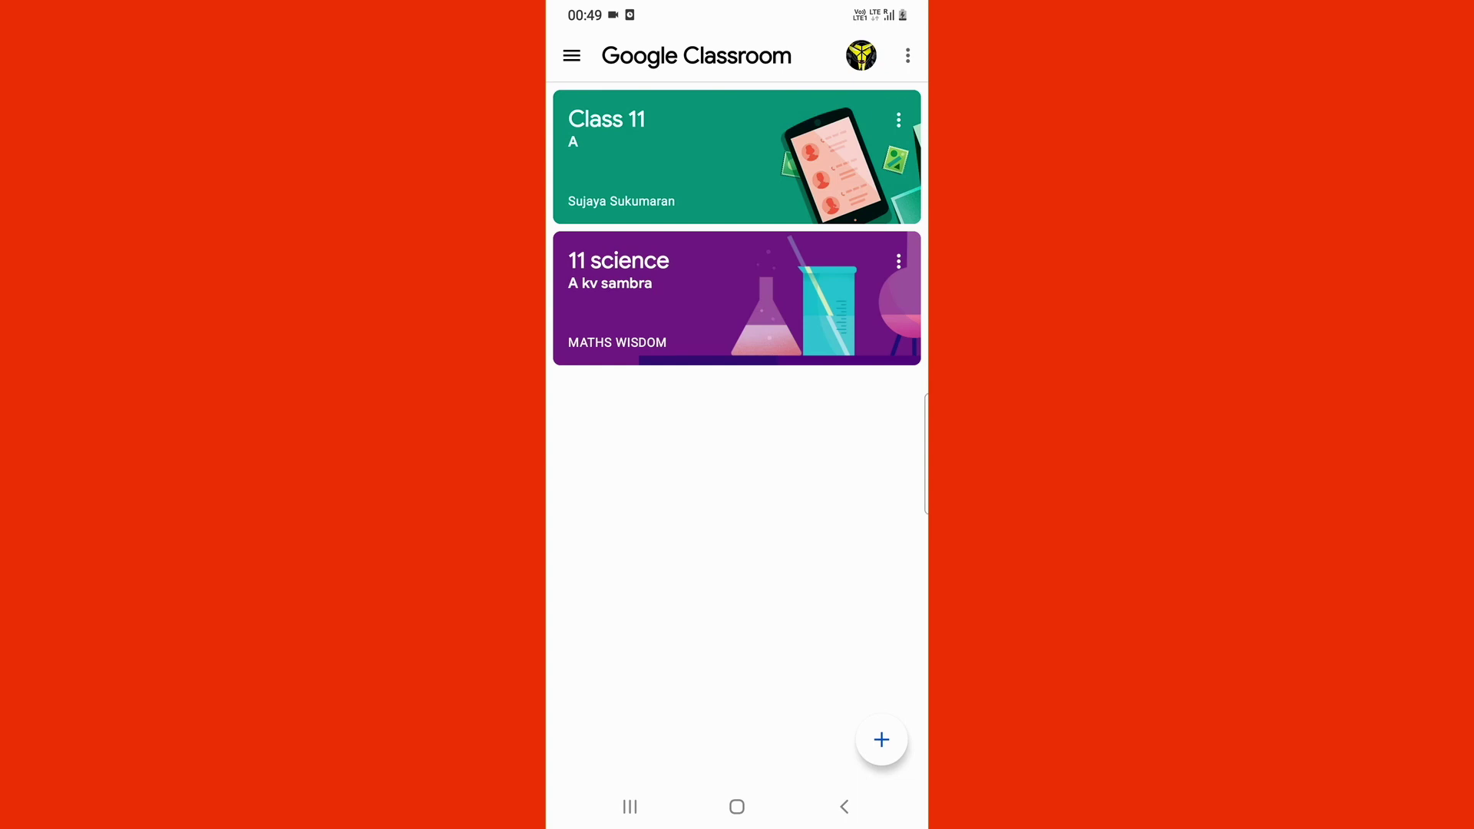
click(898, 120)
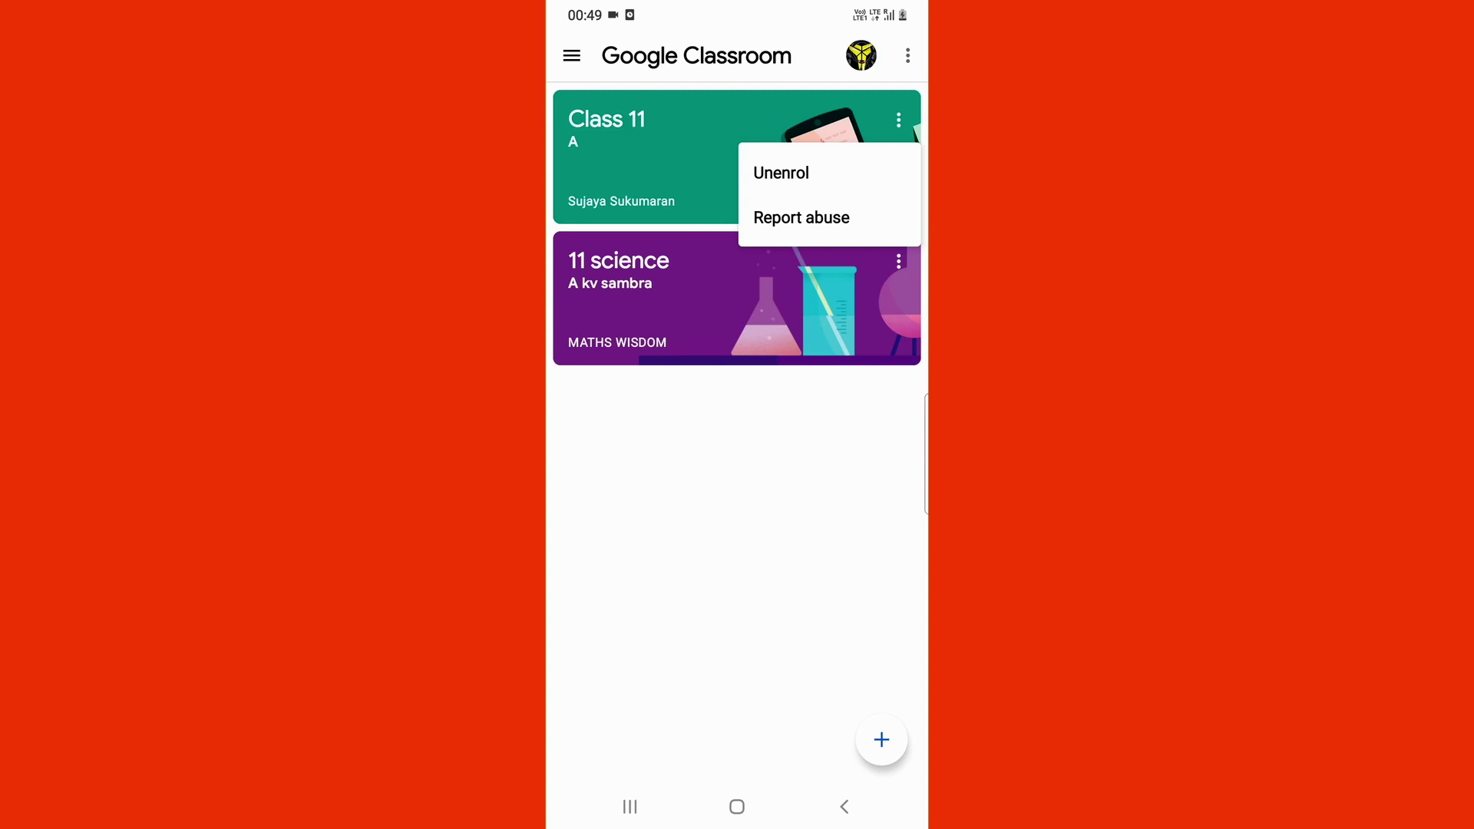
Unenrol from Class 11 and confirm in the dialog.
click(781, 172)
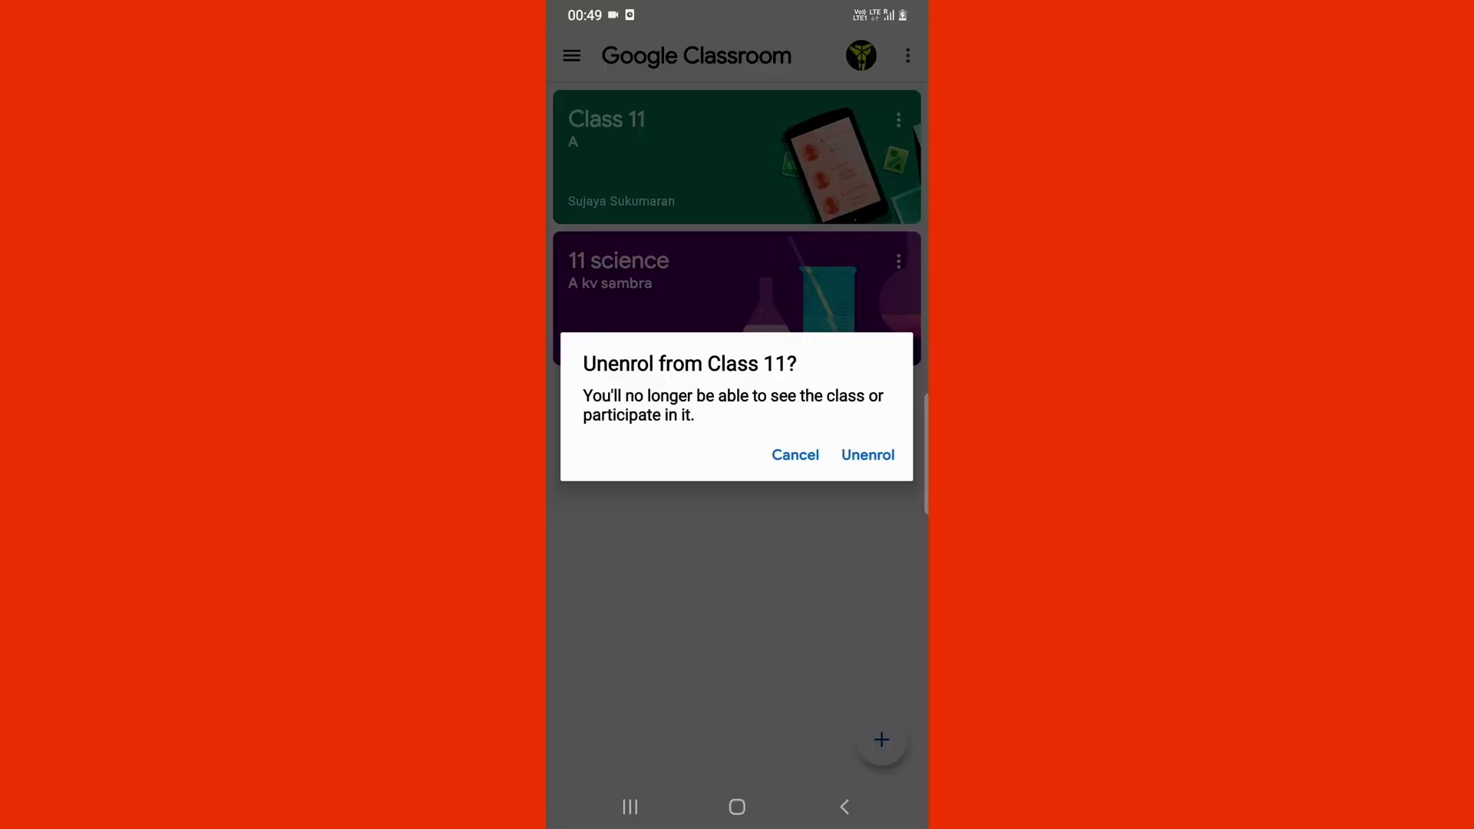
click(868, 453)
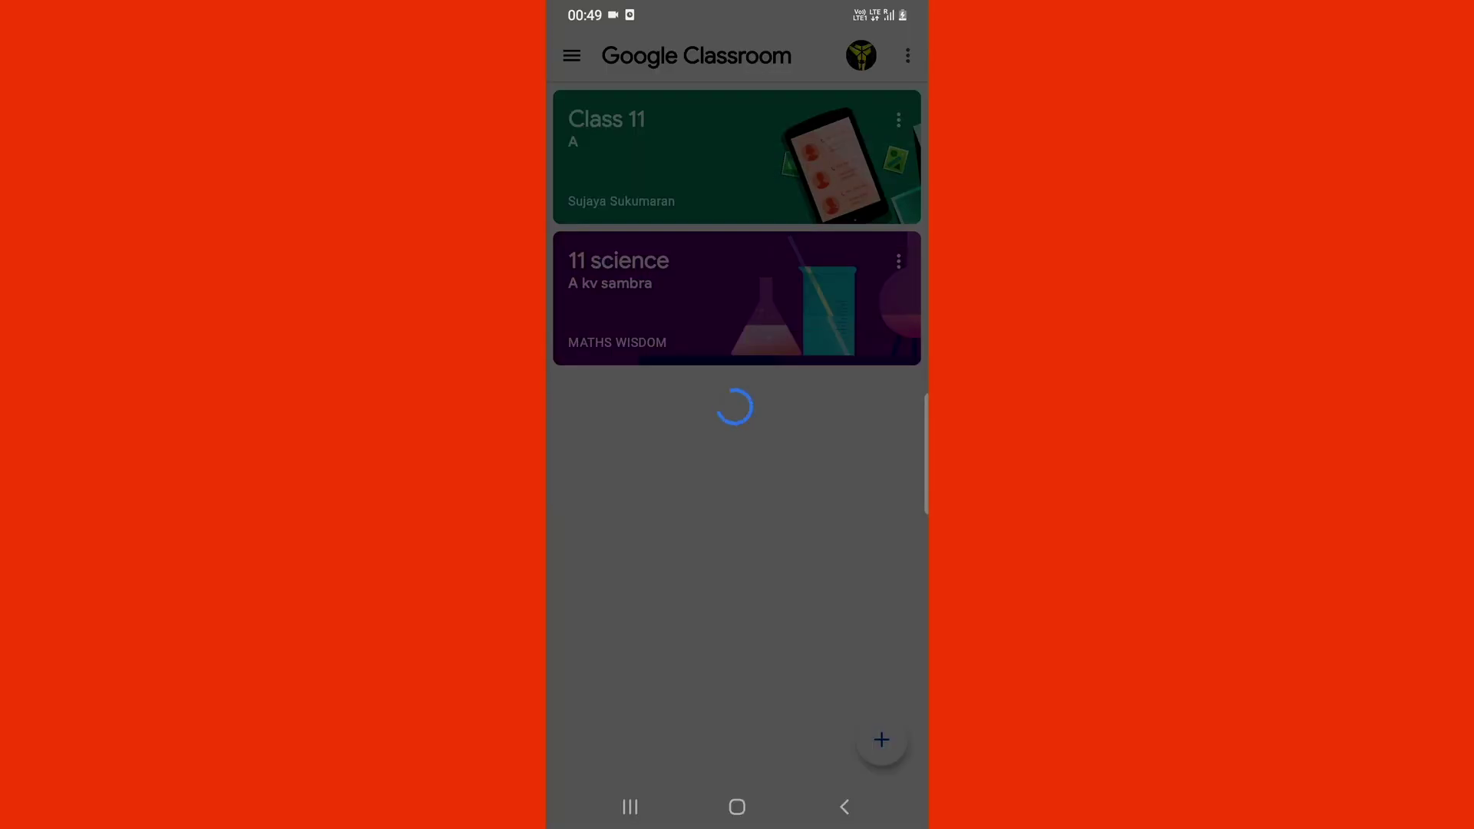